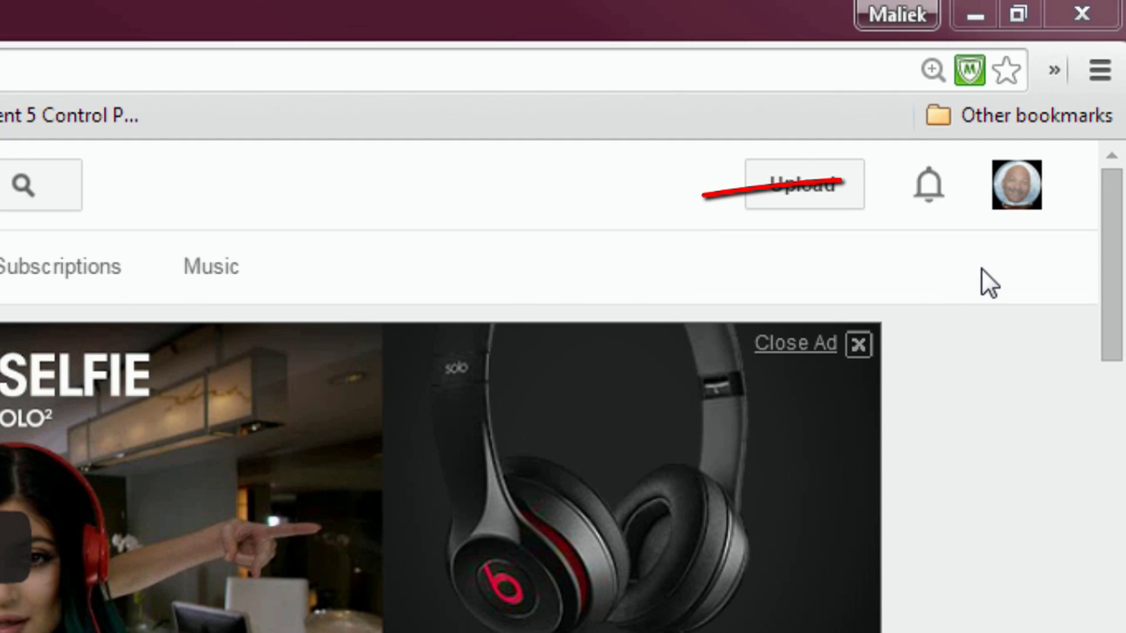
- Open Creator Studio from the account avatar menu at top right
click(1014, 199)
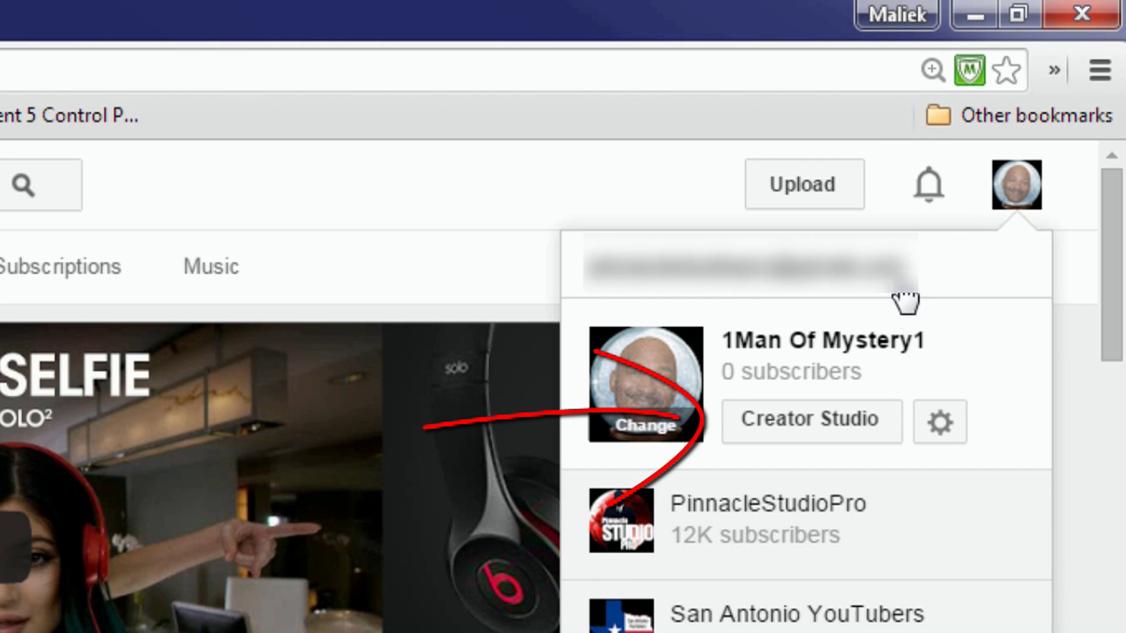
click(827, 436)
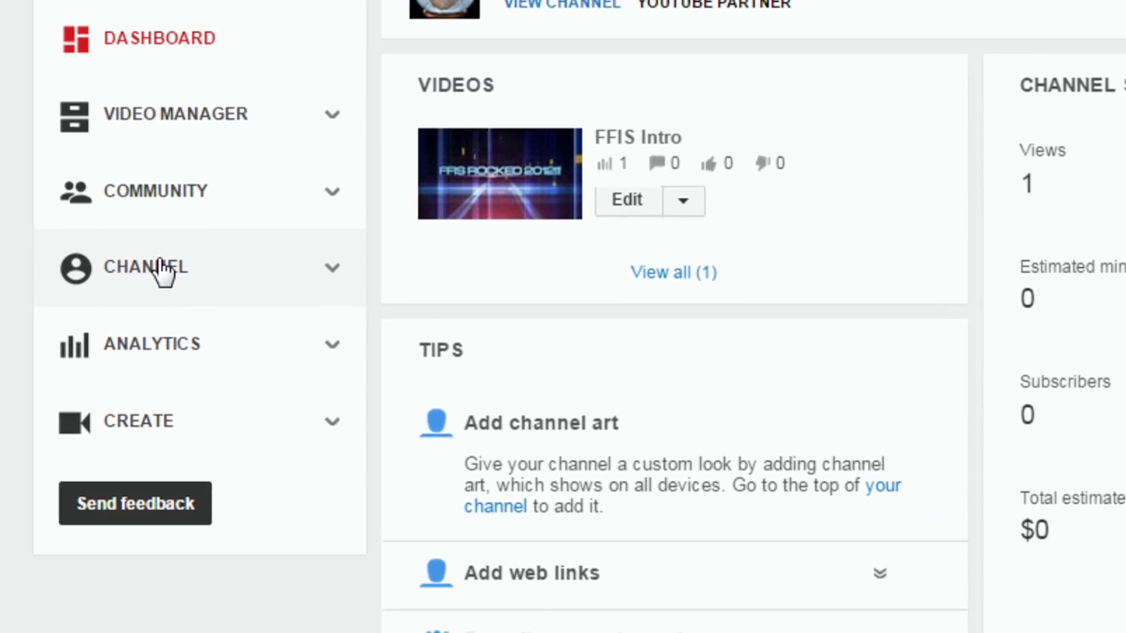
- Show the CHANNEL Status and features page, scrolled down to the Fan Funding row
click(189, 317)
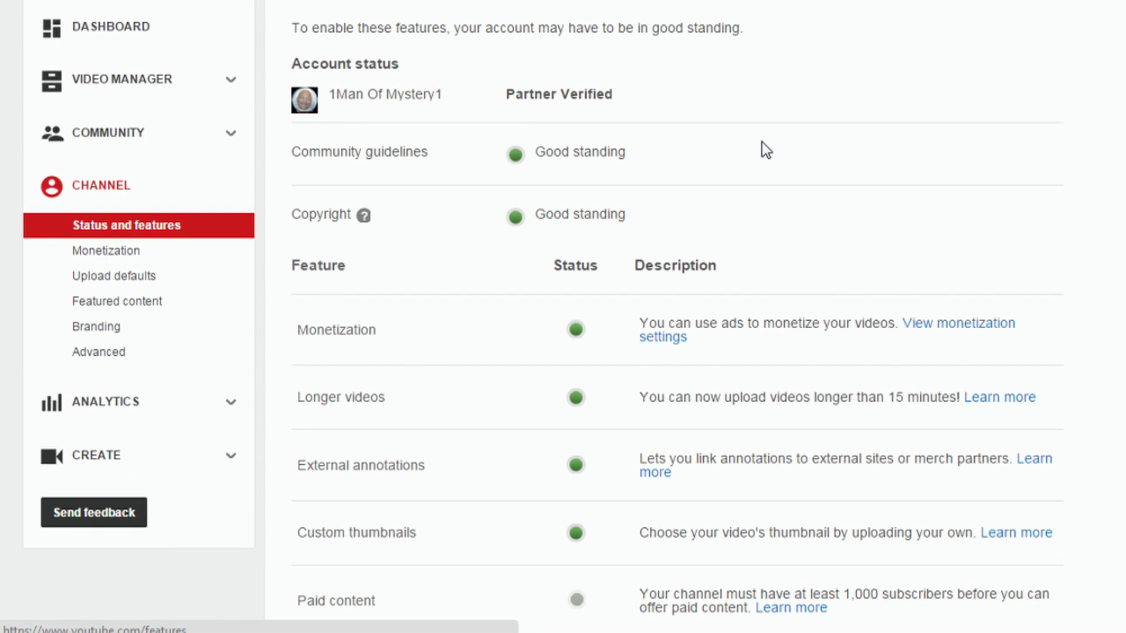
scroll(762, 142, down, 8)
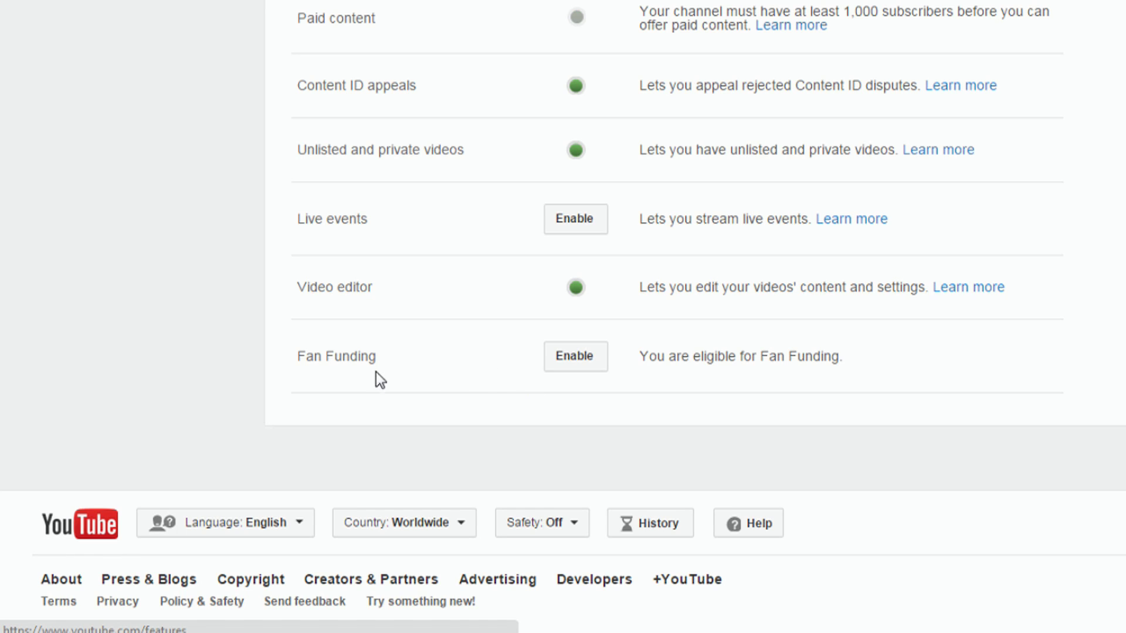
- Start enabling Fan Funding and read through the Fan Support Program agreement
click(556, 364)
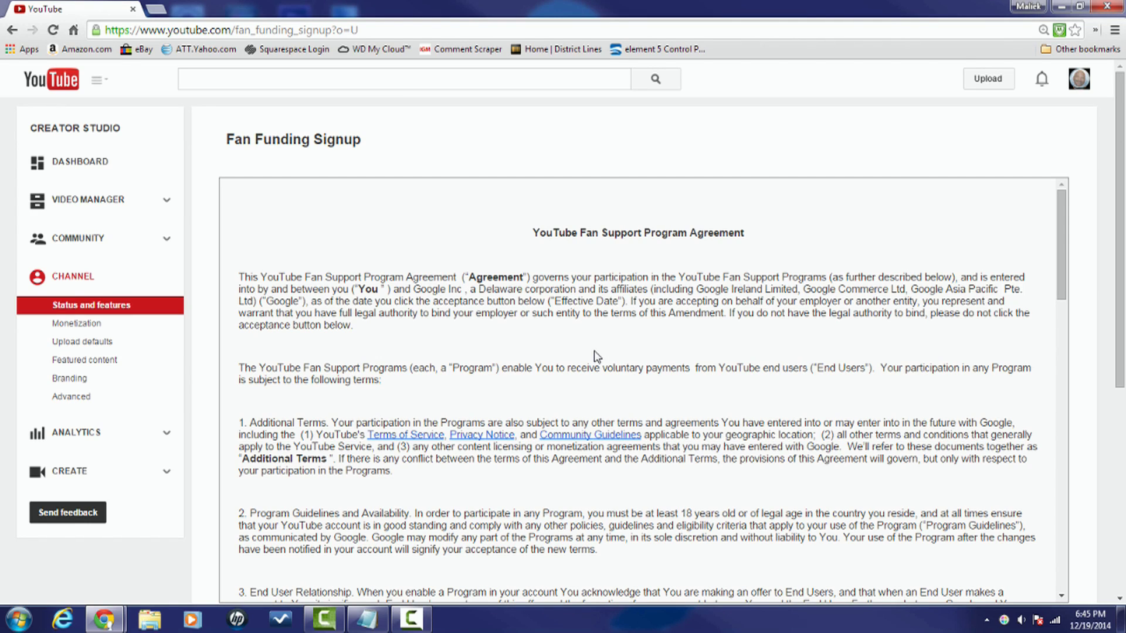
scroll(596, 356, down, 3)
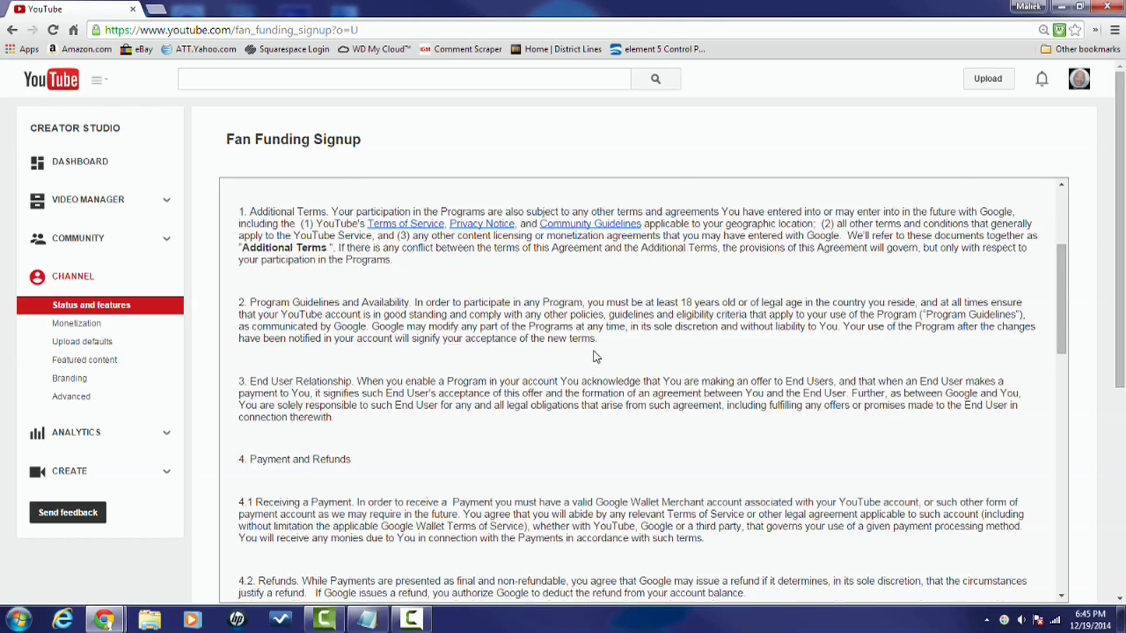
scroll(596, 355, down, 6)
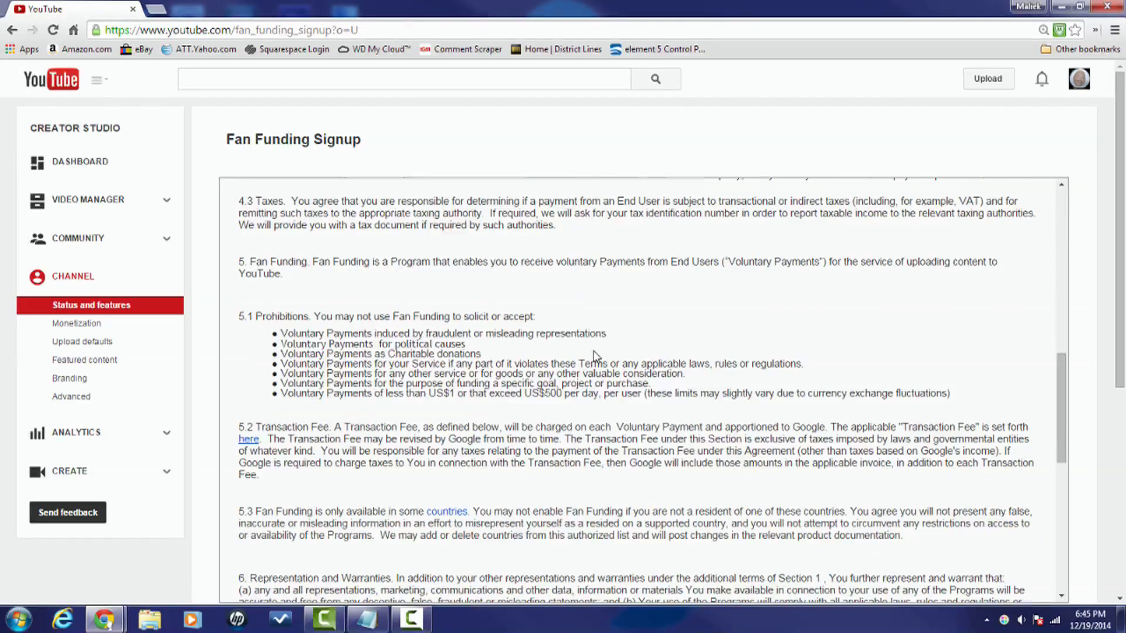
scroll(597, 356, down, 10)
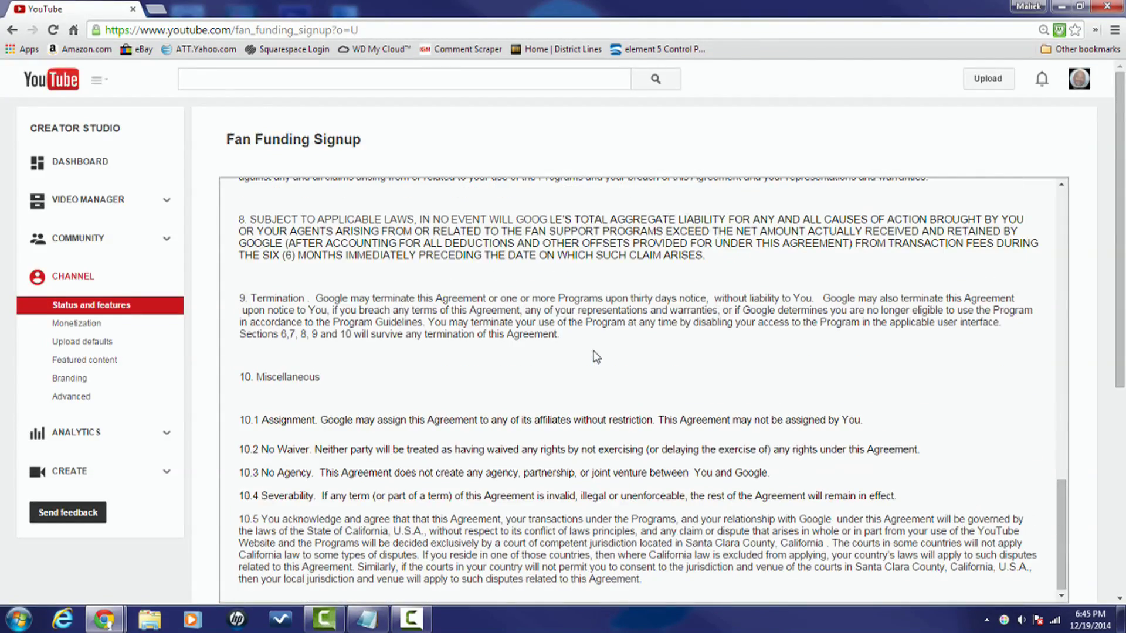
scroll(595, 350, down, 3)
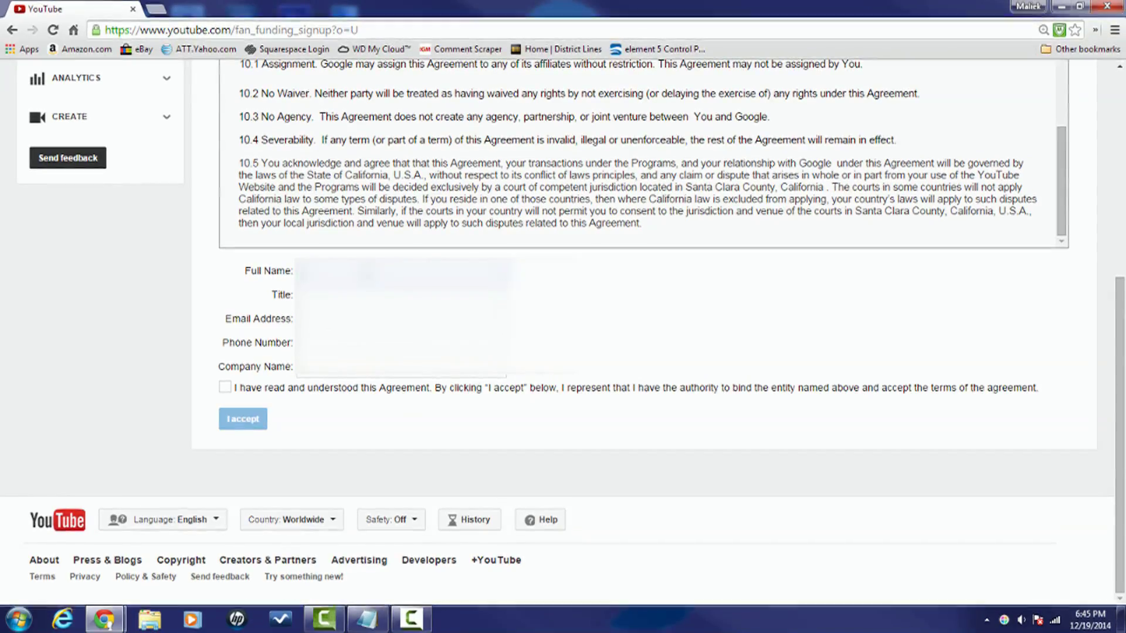
- Enter the contact's name, e-mail, phone and company, tick the agreement box, and accept
text([unreadable name])
key(Tab)
key(Tab)
text([unreadable email])
key(Tab)
text([unreadable phone])
key(Tab)
text([unreadable company])
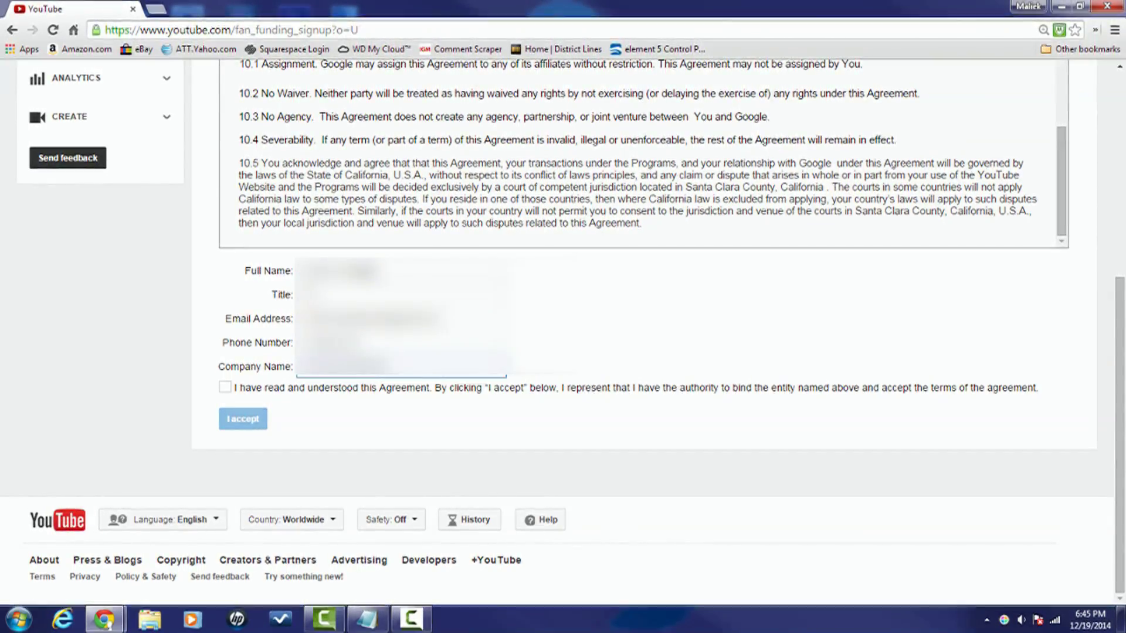
click(225, 388)
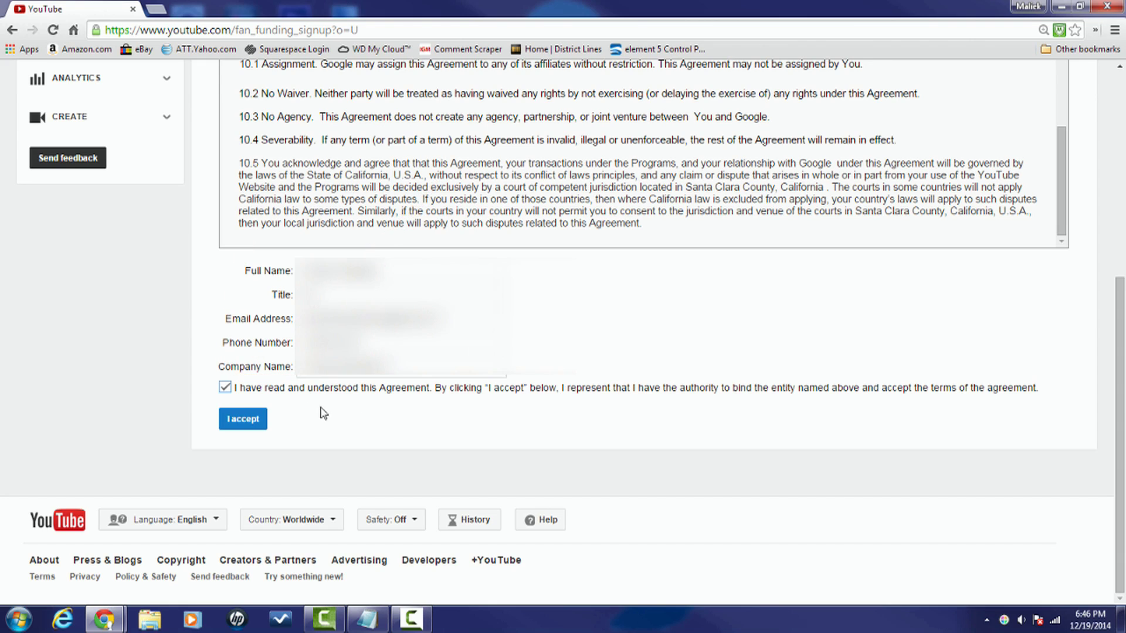
click(243, 419)
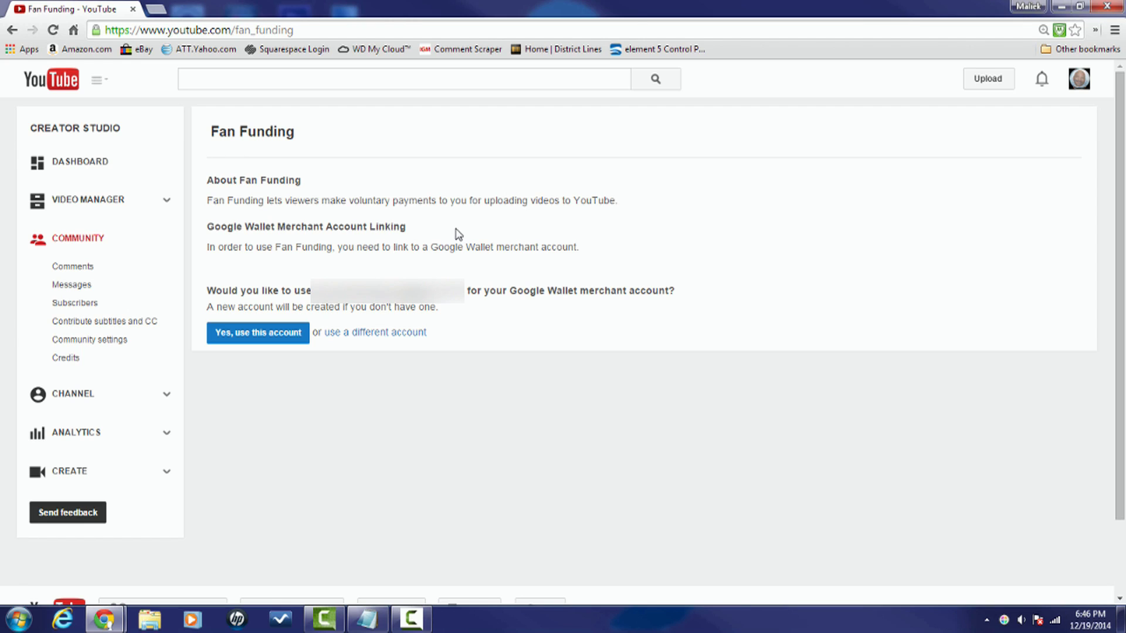
- Choose 'use a different account' to link another Google account for payments
click(379, 333)
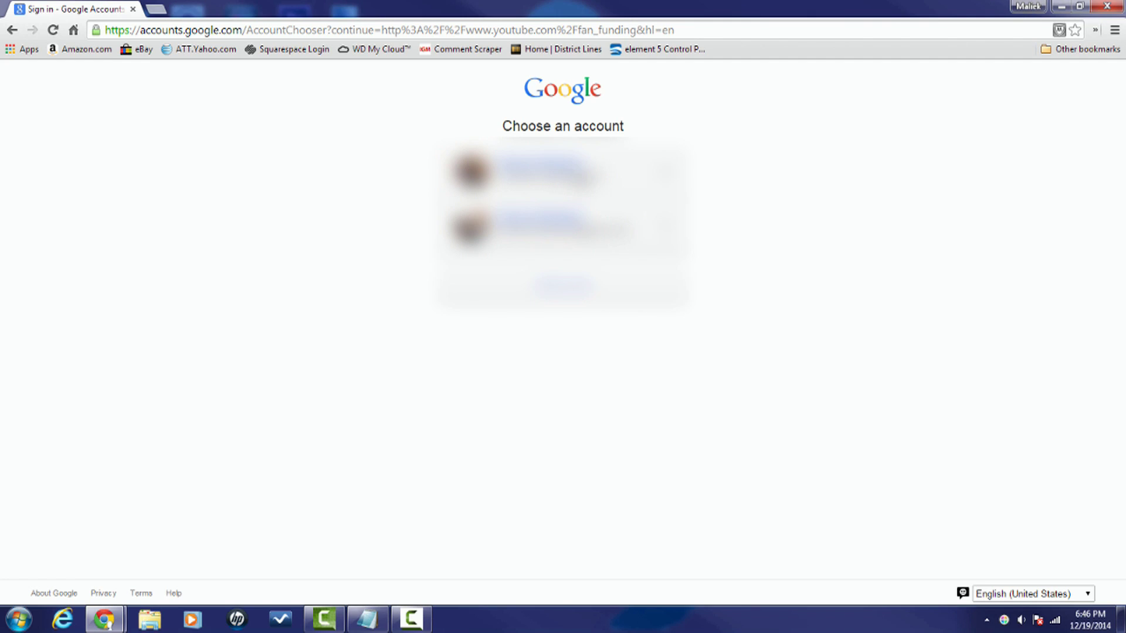
- Pick the other Google account on Choose an account and sign in with it
click(528, 171)
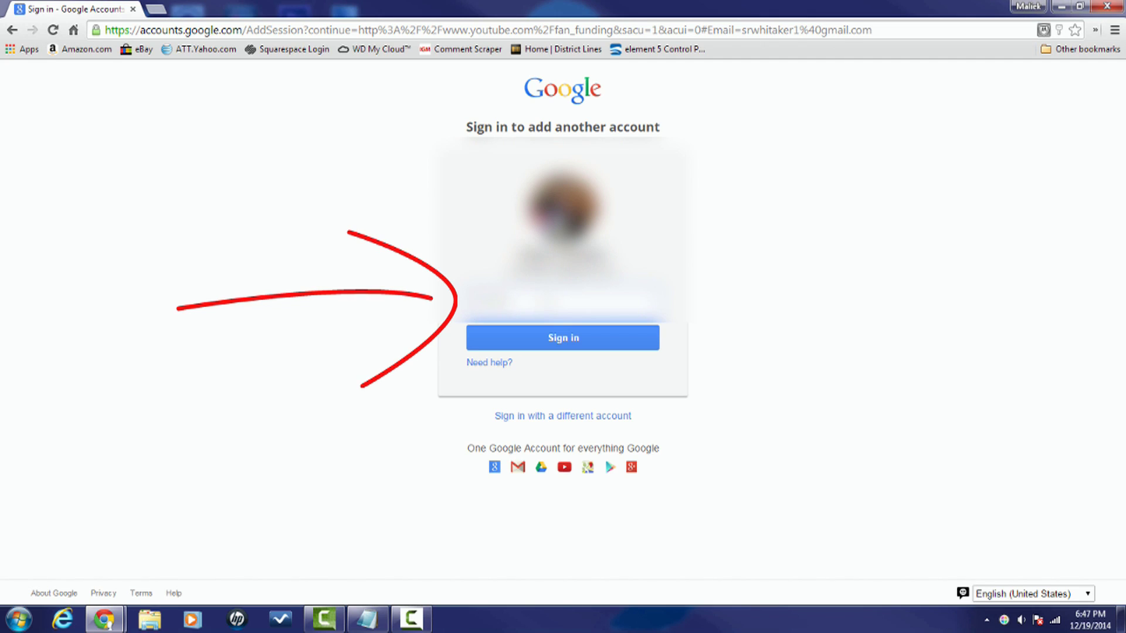
click(576, 339)
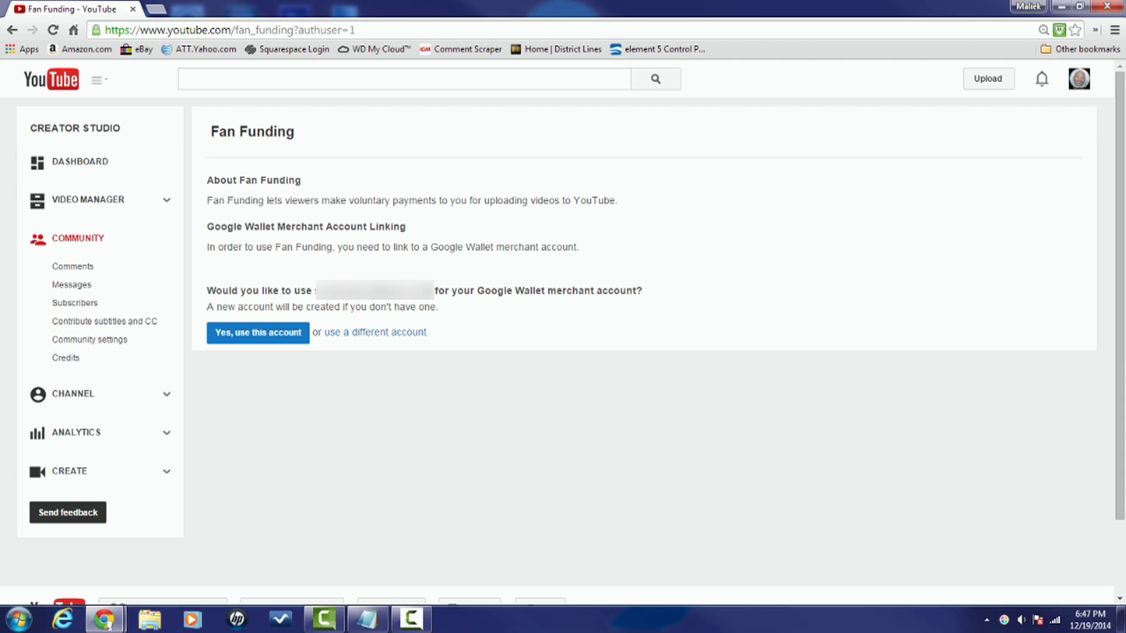
- Link the signed-in account as the Google Wallet merchant account and view the greeting choices
click(265, 343)
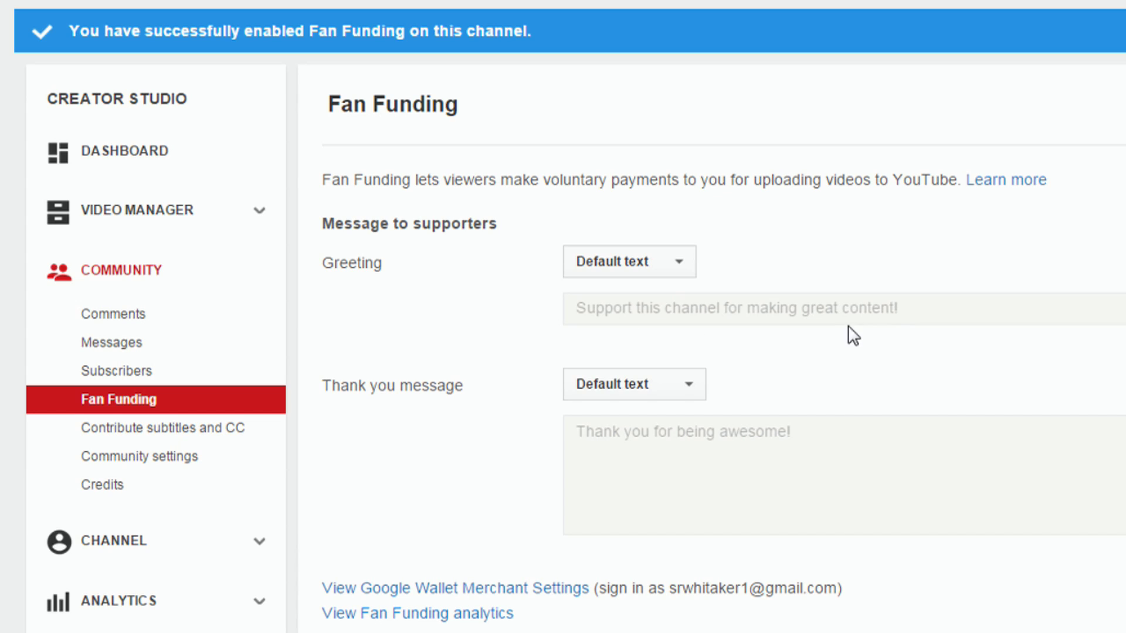
click(685, 266)
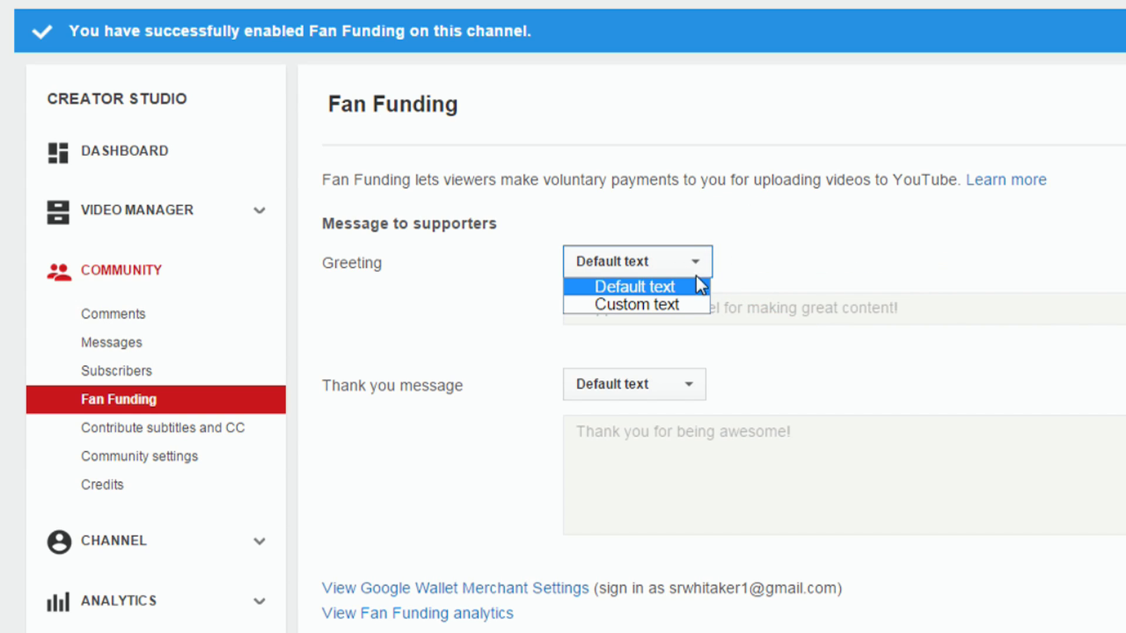
- Keep the Greeting as Default text and set the Thank you message to Custom video
click(681, 298)
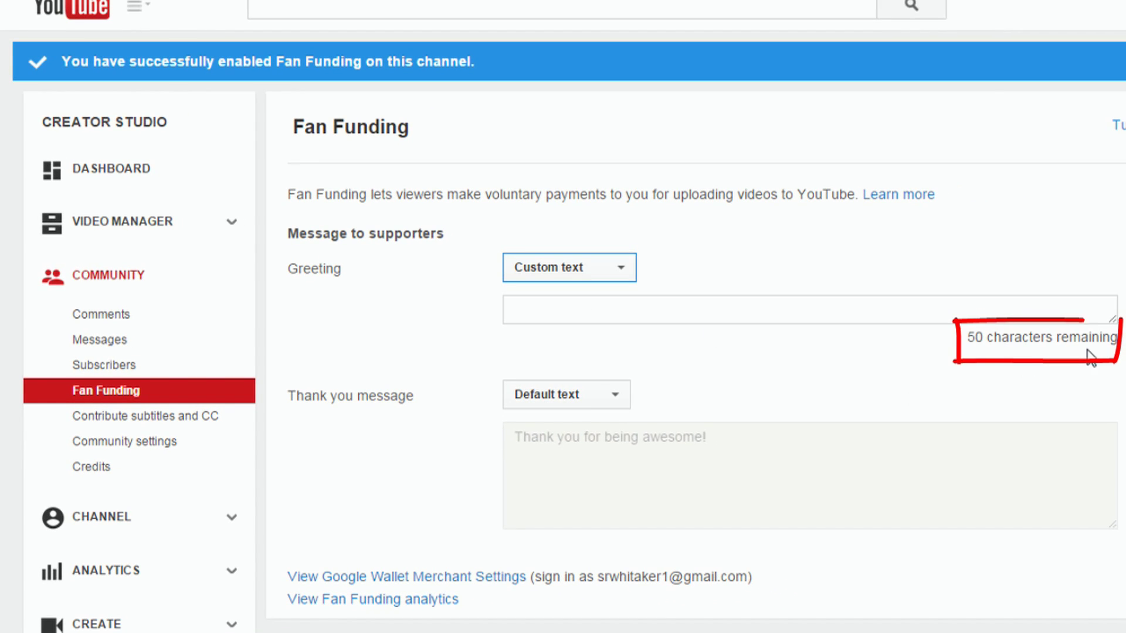
click(628, 266)
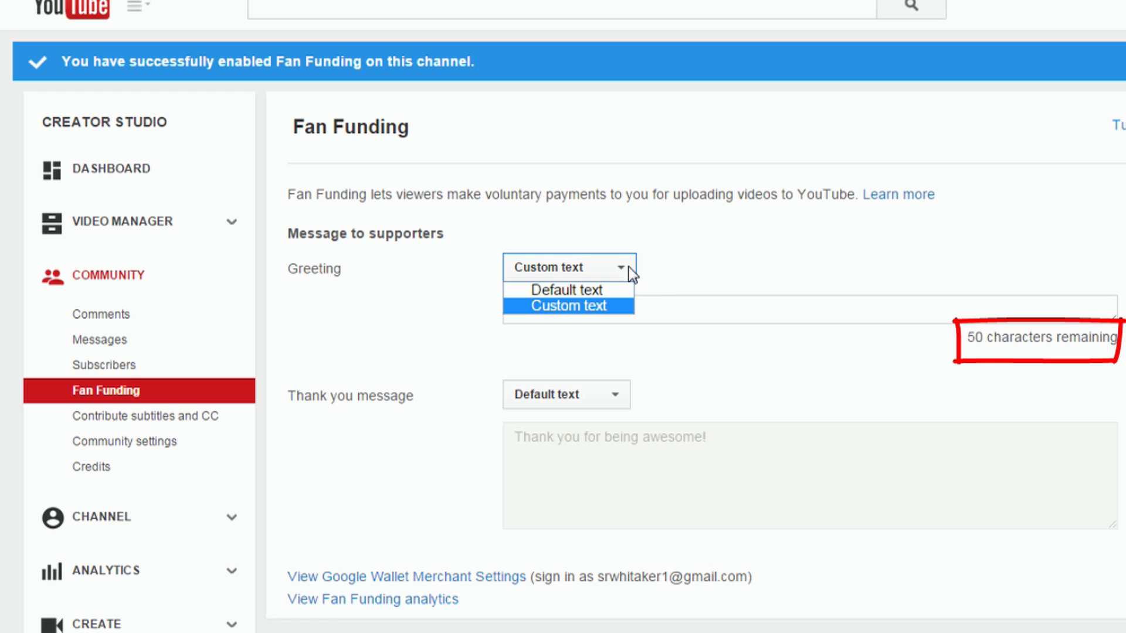
click(604, 289)
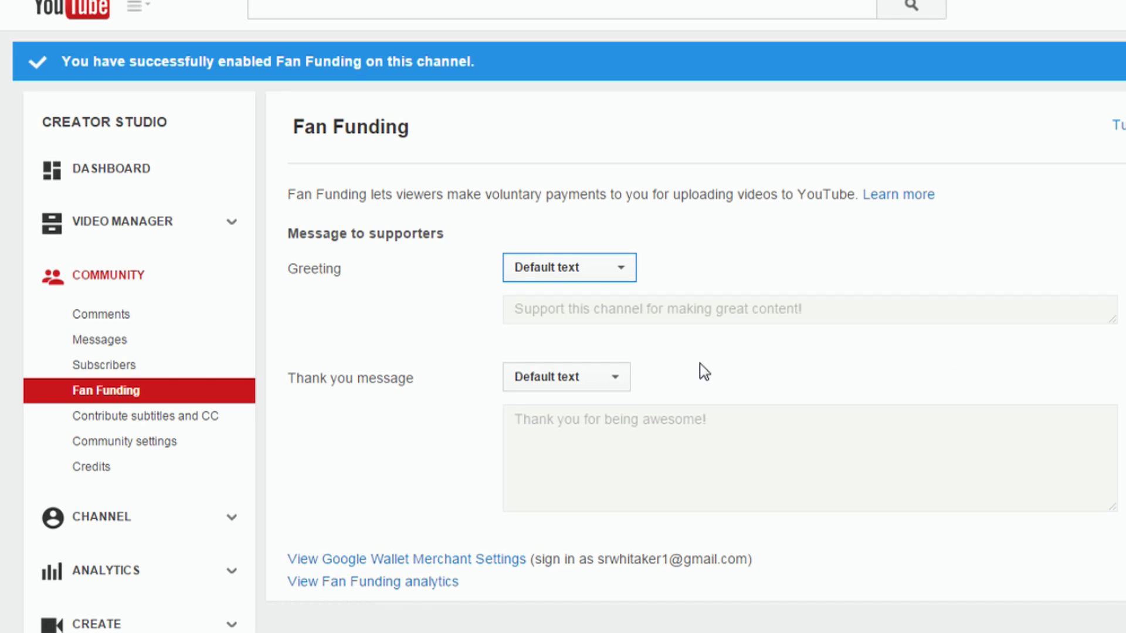
click(613, 379)
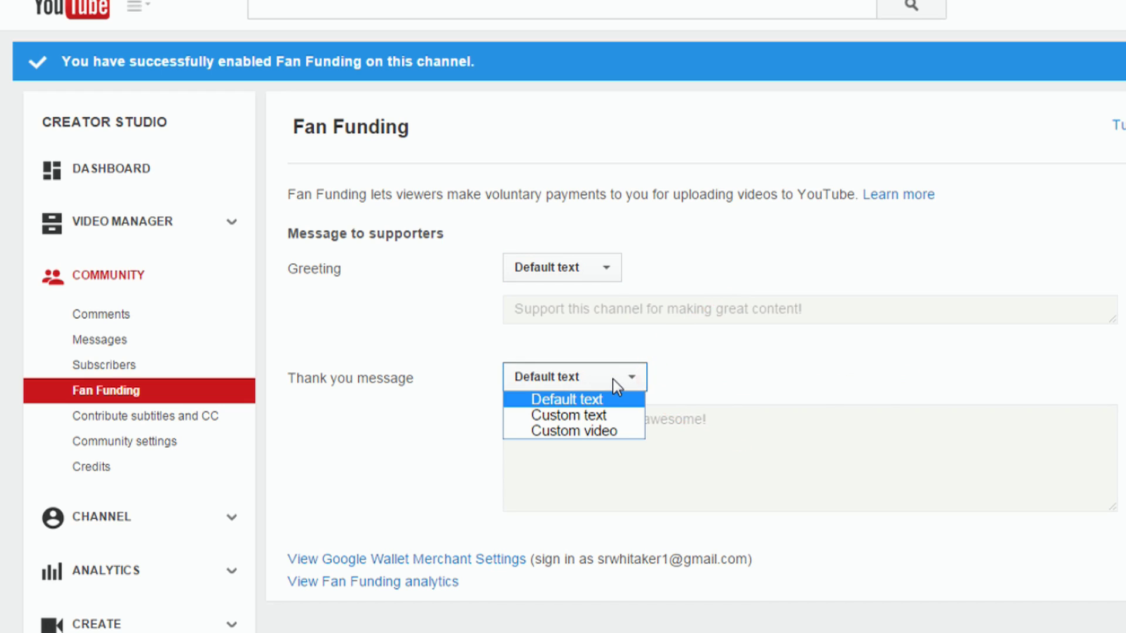
click(604, 416)
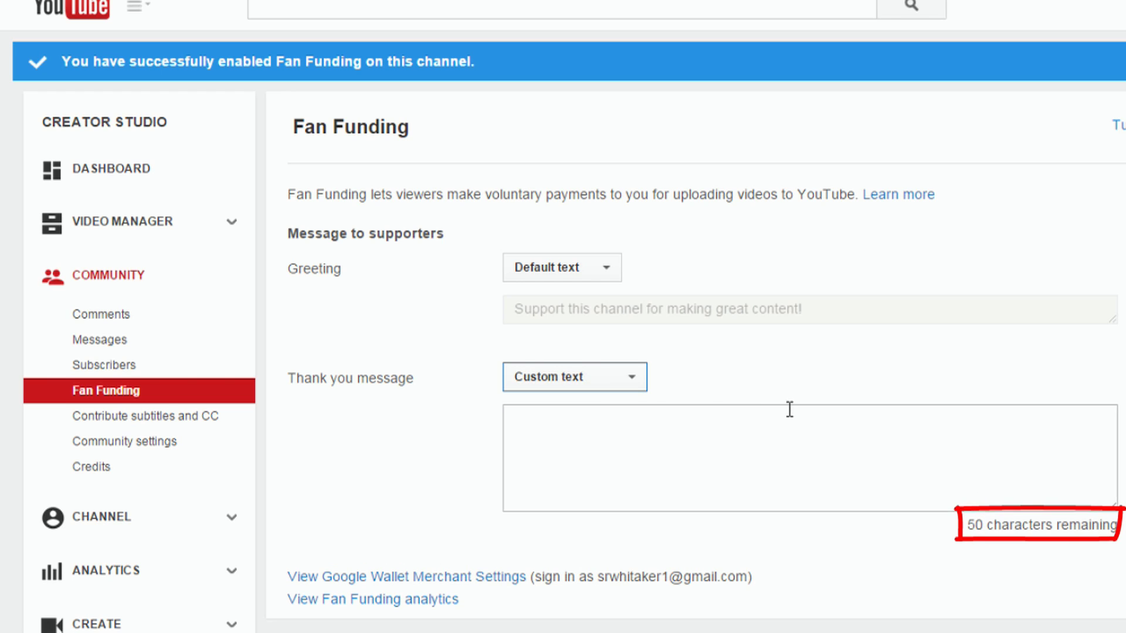
click(633, 382)
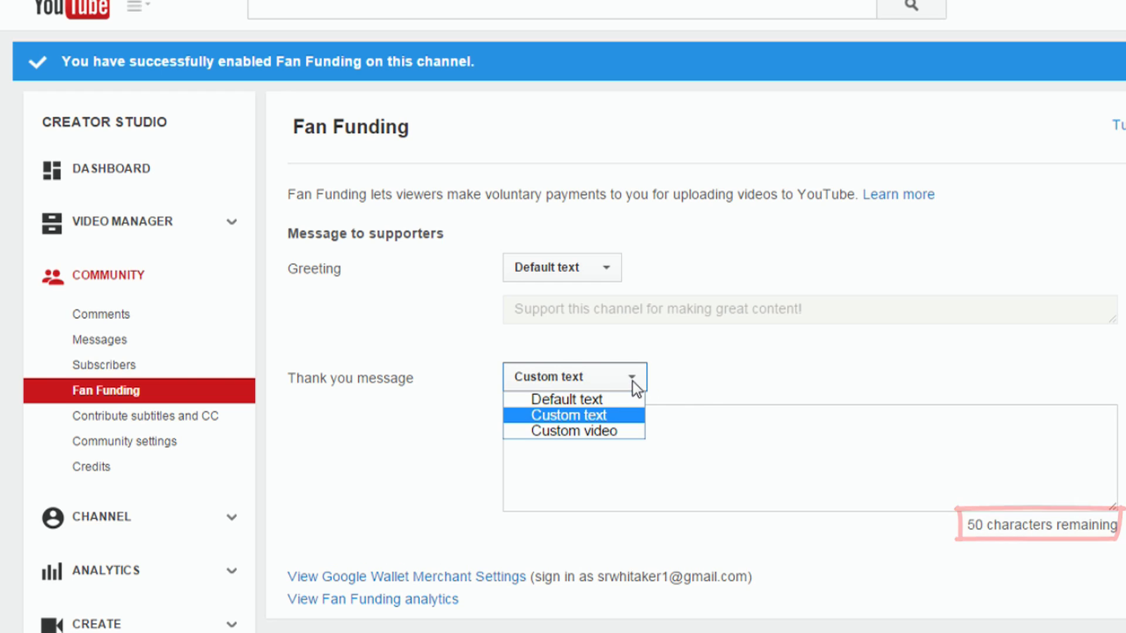
click(590, 434)
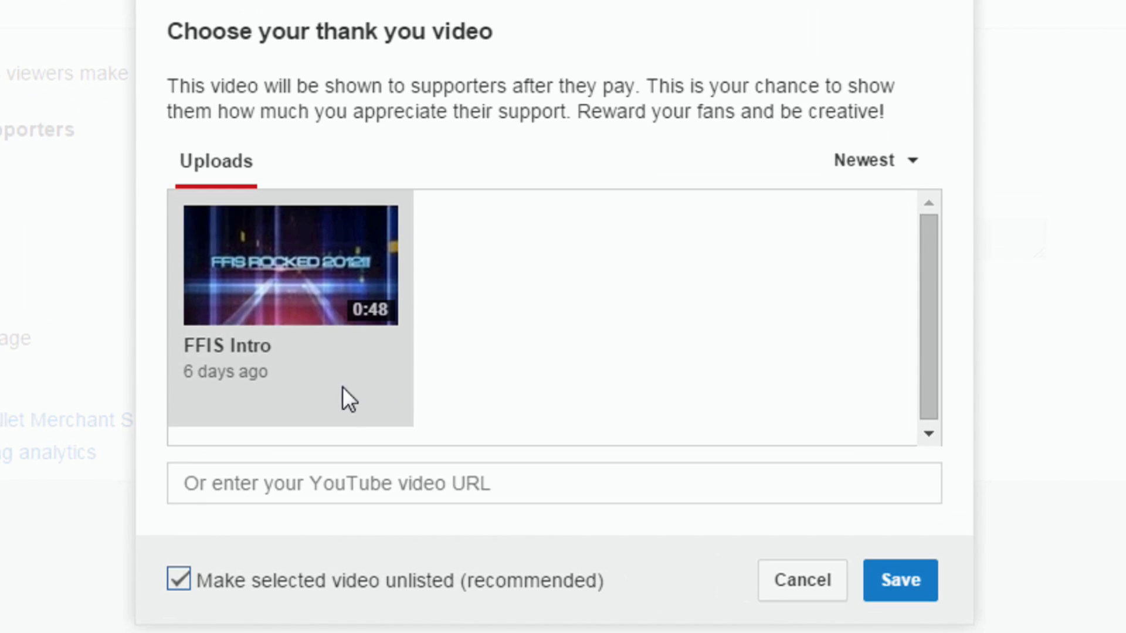
- Choose FFIS Intro as the thank-you video, confirm it, and save the Fan Funding settings
click(290, 263)
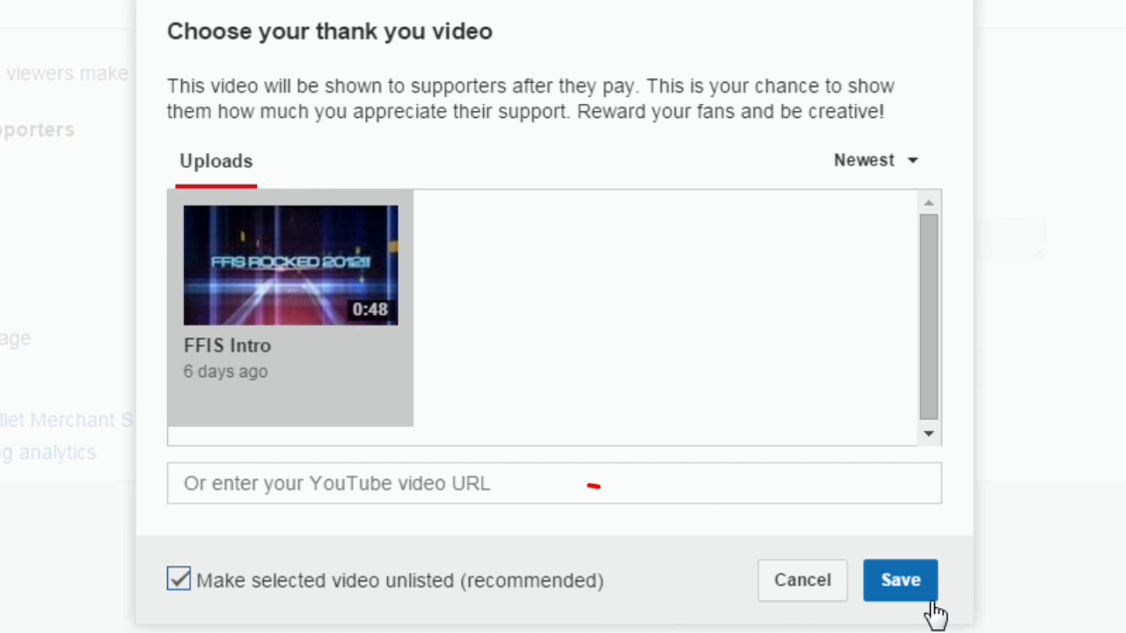
click(901, 581)
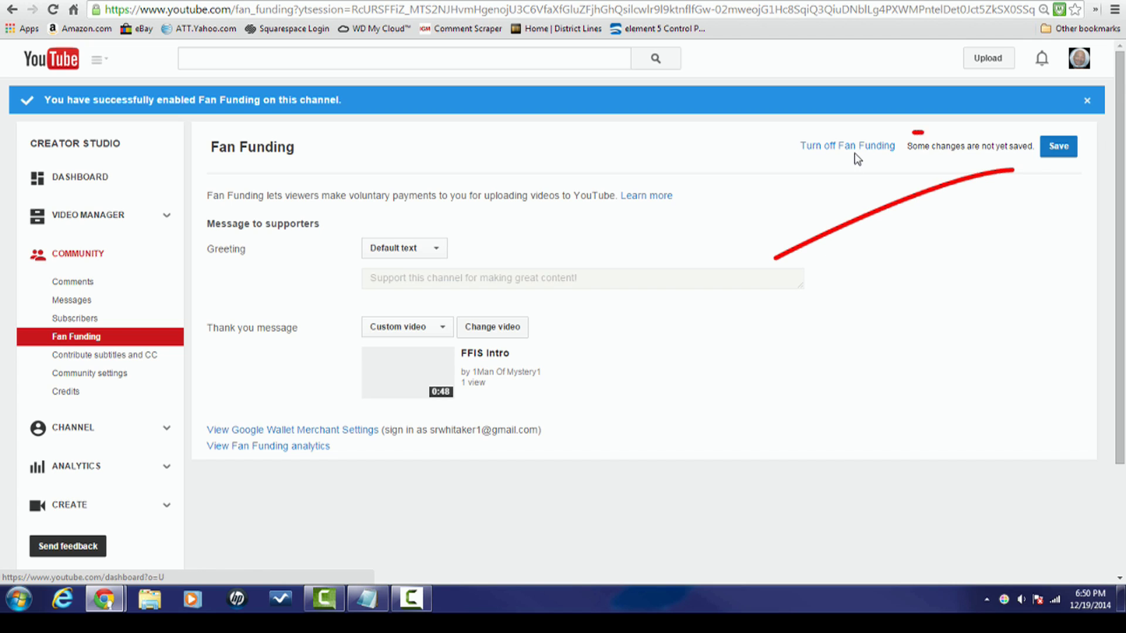
click(1059, 150)
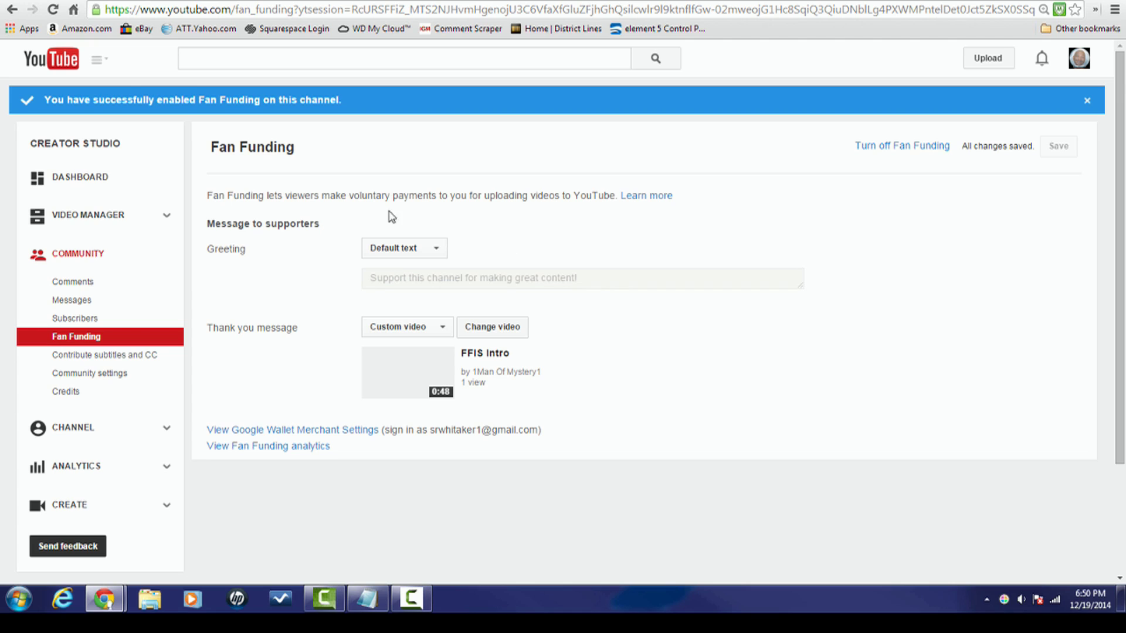
- Return to the Creator Studio Dashboard from the sidebar
click(98, 184)
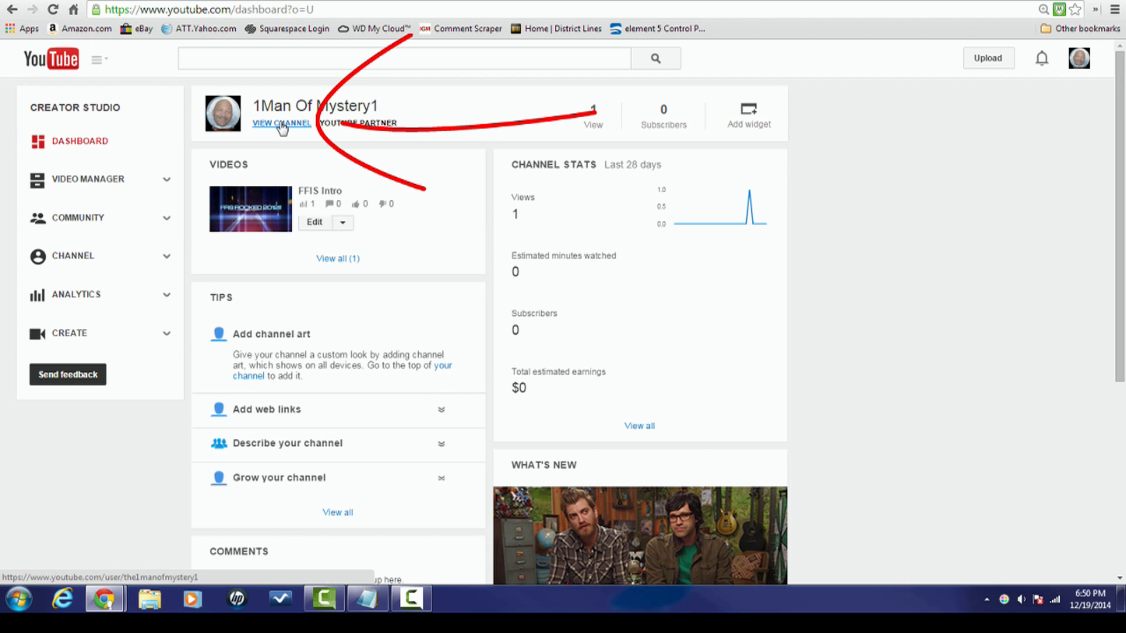
- On the public channel page, open the Support this channel dialog with $1, $5 or custom amounts
click(282, 124)
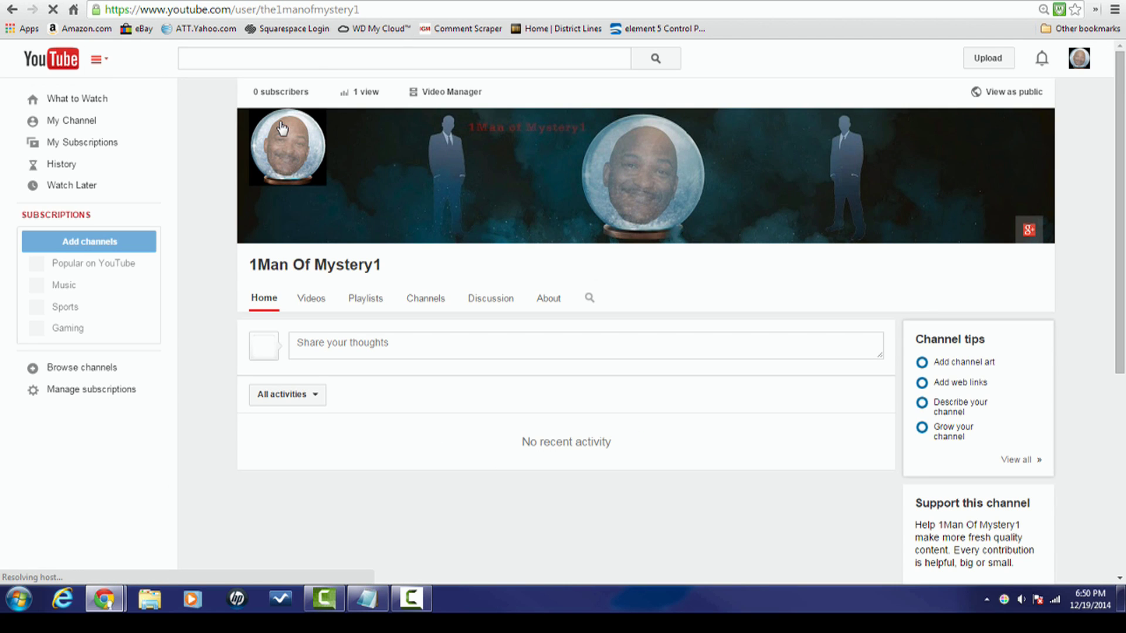
scroll(1082, 292, down, 2)
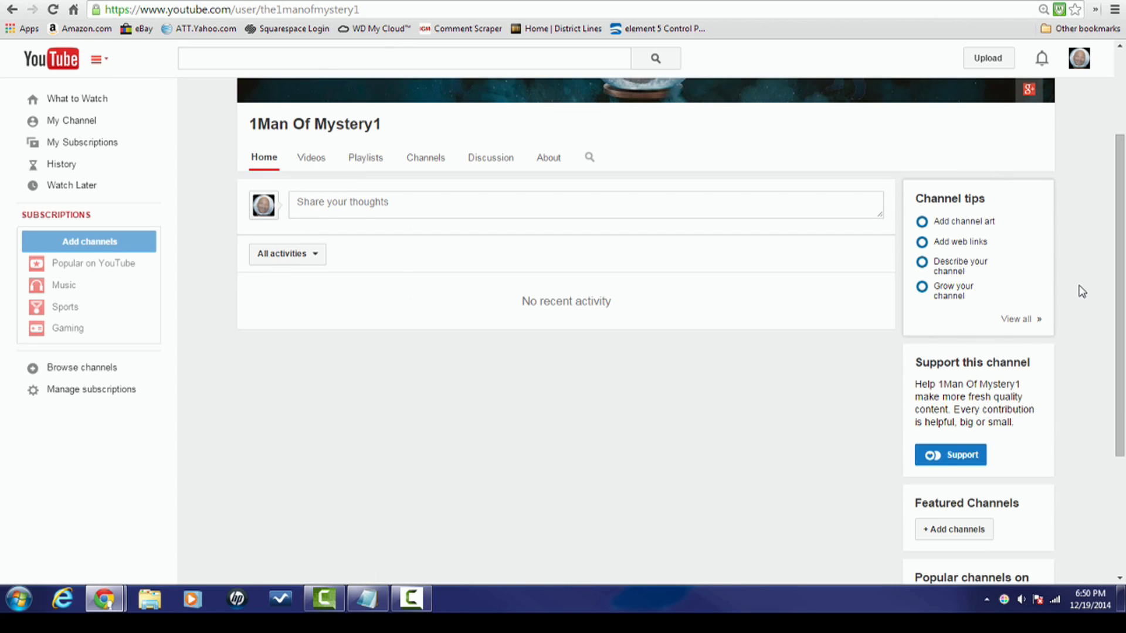
scroll(1082, 291, down, 2)
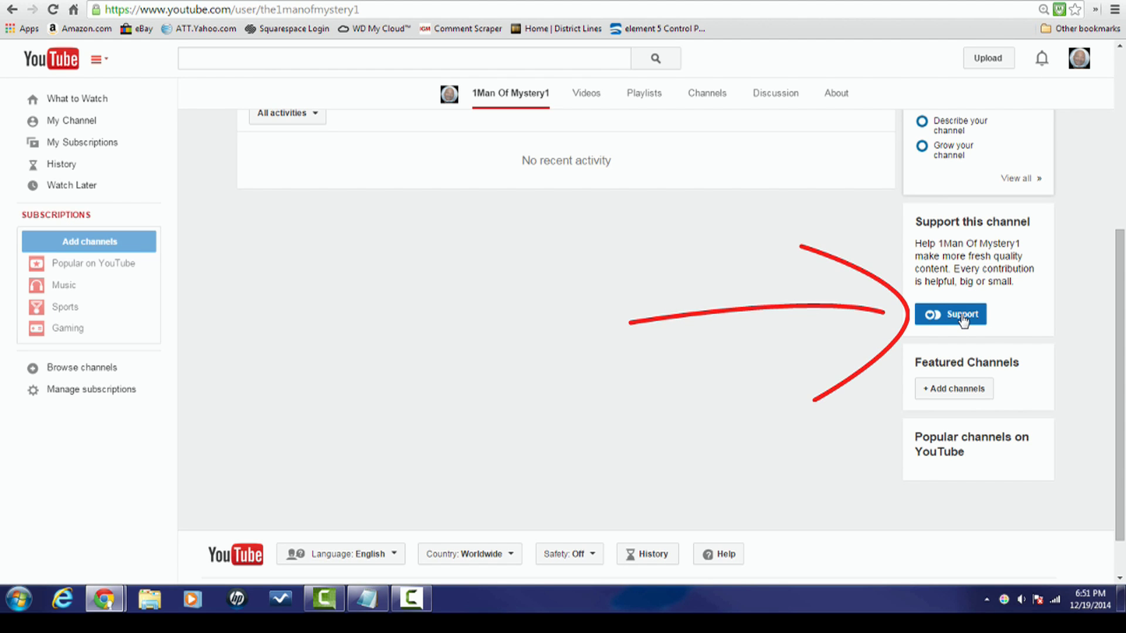
click(962, 320)
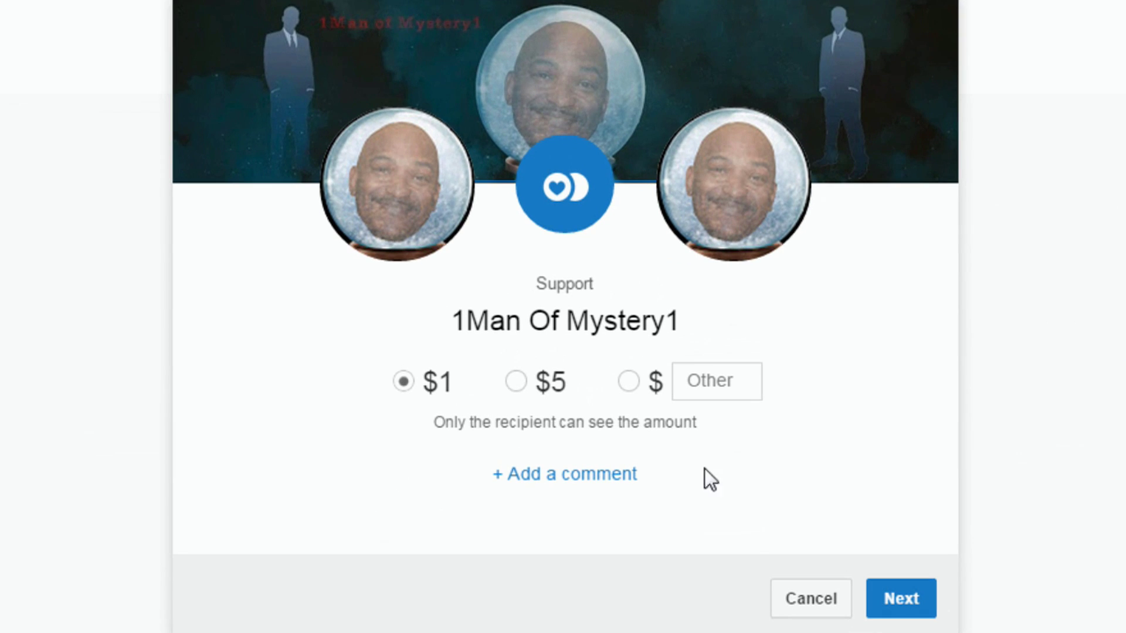